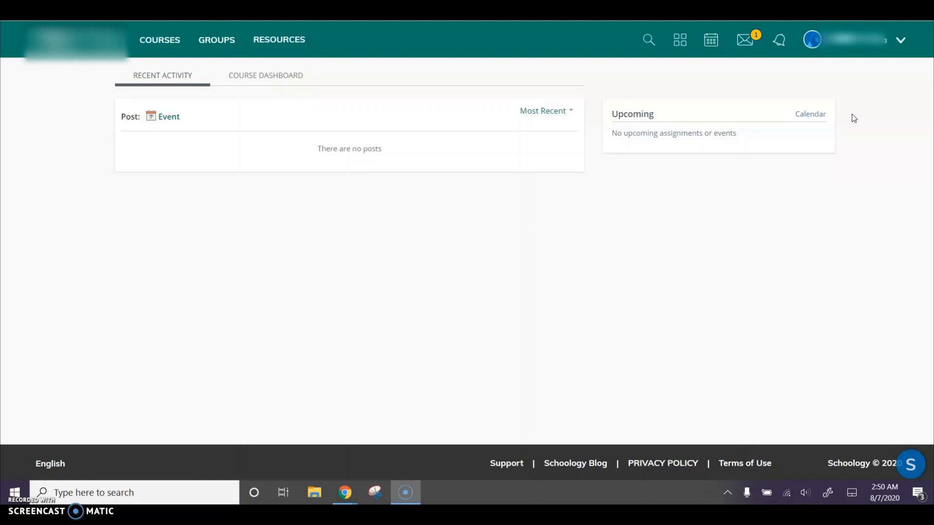
Step: Open the portfolios section of the student's own profile and delete the untitled portfolio
{"action": "left_click", "coordinate": [854, 50]}
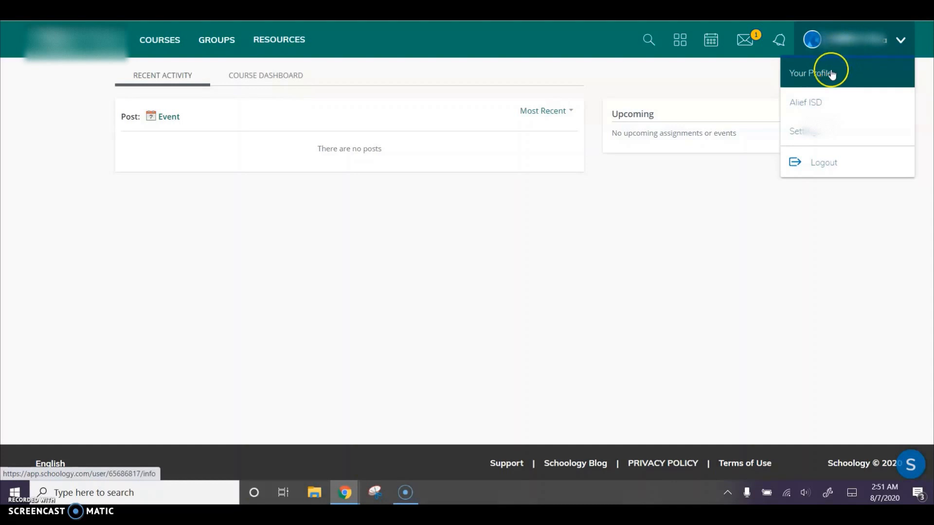
{"action": "left_click", "coordinate": [815, 81]}
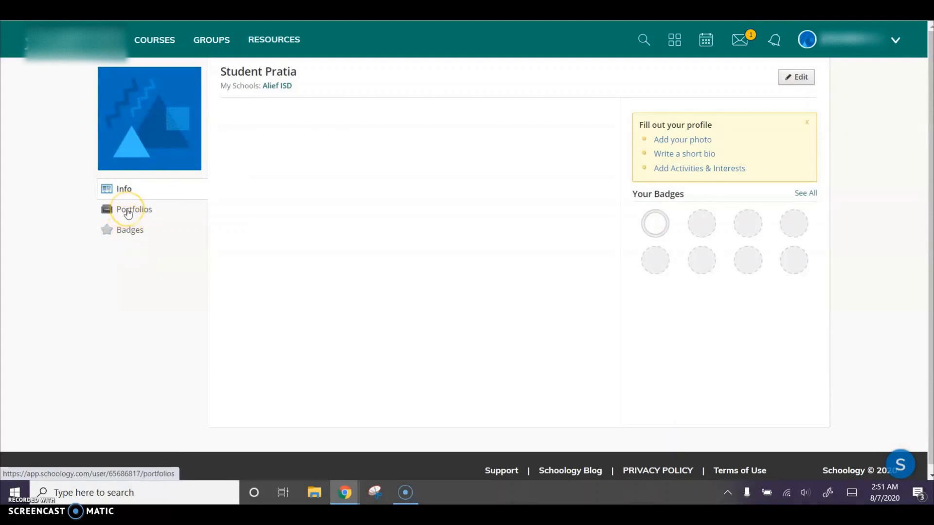
{"action": "left_click", "coordinate": [128, 213]}
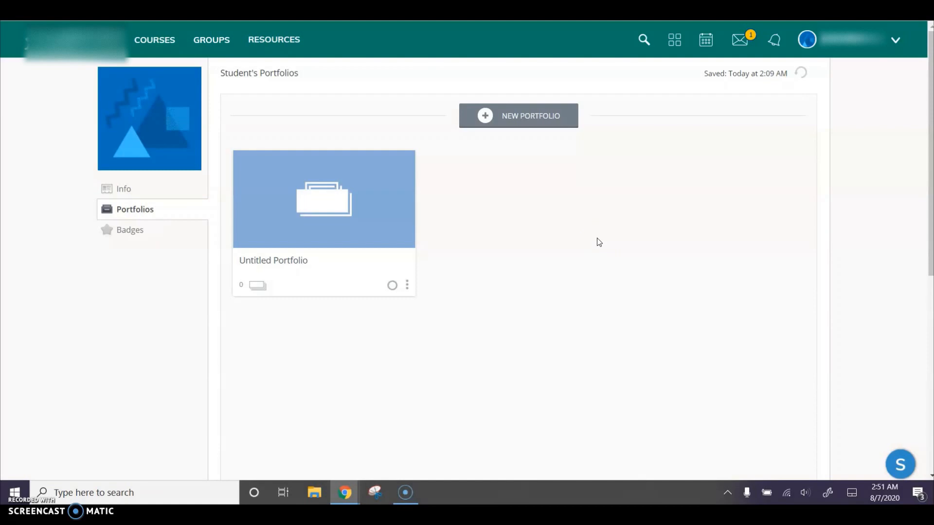
{"action": "left_click", "coordinate": [407, 285]}
{"action": "left_click", "coordinate": [336, 366]}
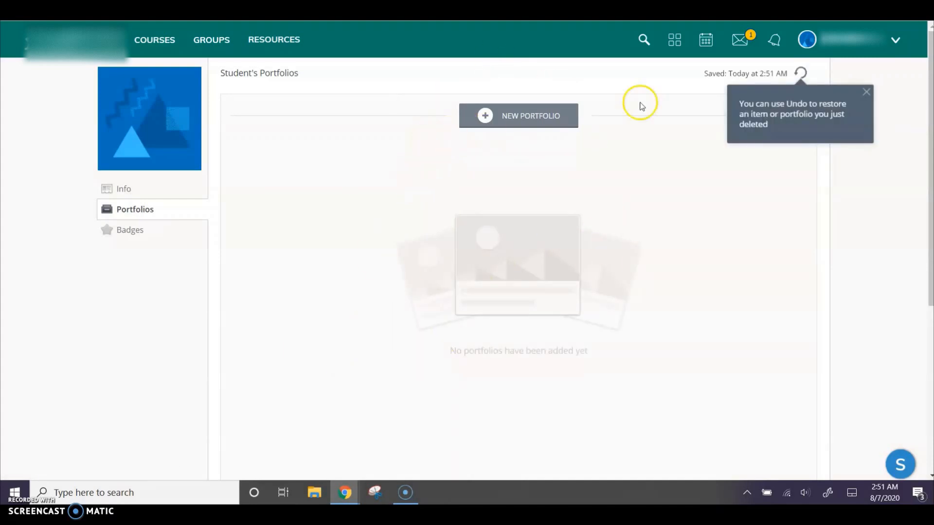
Step: Create a new portfolio and title it "Science Binder 2020-21"
{"action": "left_click", "coordinate": [516, 118]}
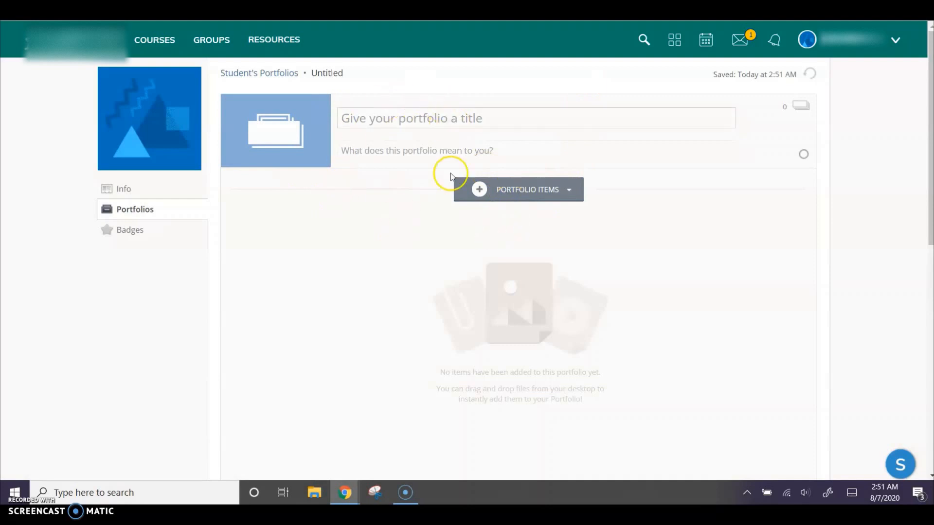
{"action": "left_click", "coordinate": [402, 146]}
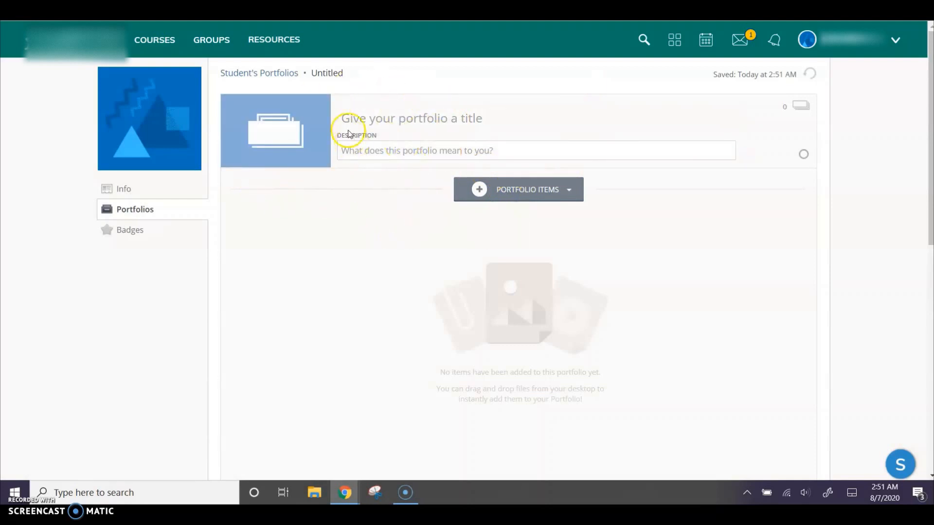
{"action": "left_click", "coordinate": [372, 116]}
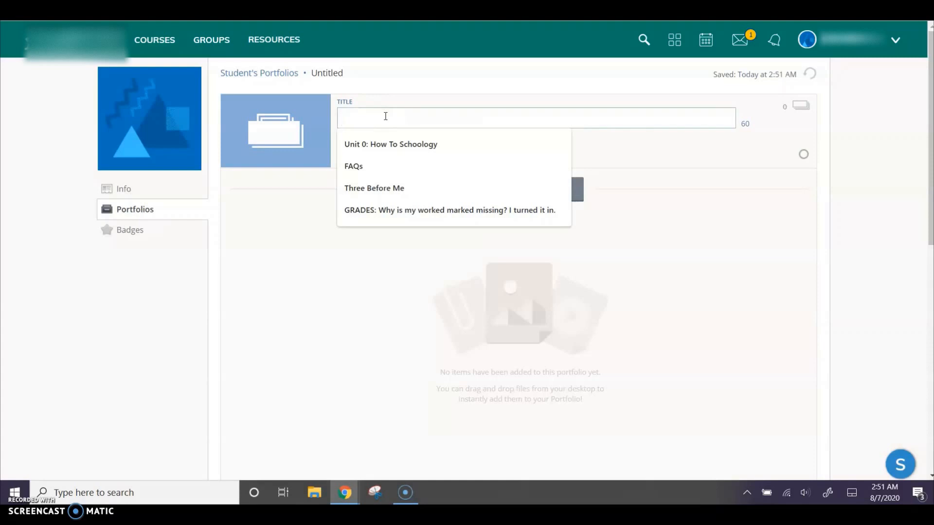
{"action": "type", "text": "M"}
{"action": "type", "text": "Sc"}
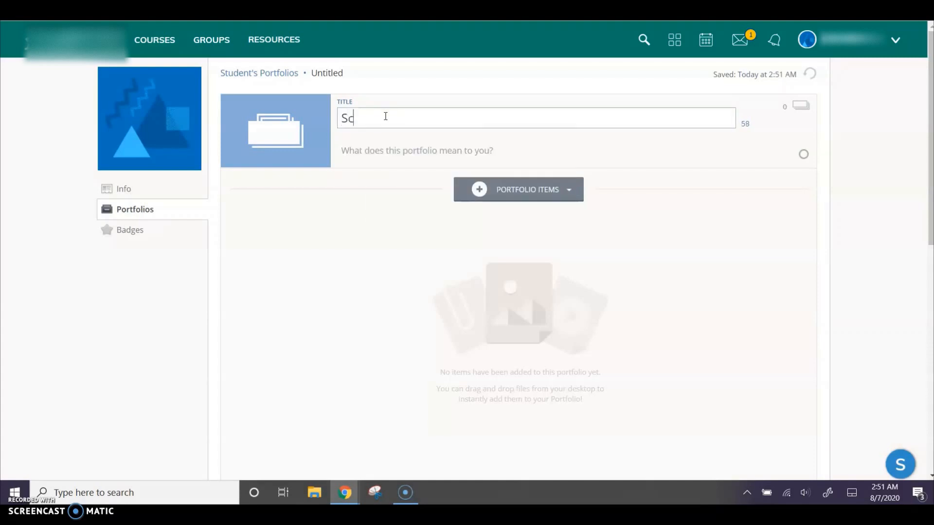
{"action": "type", "text": "ience Binder "}
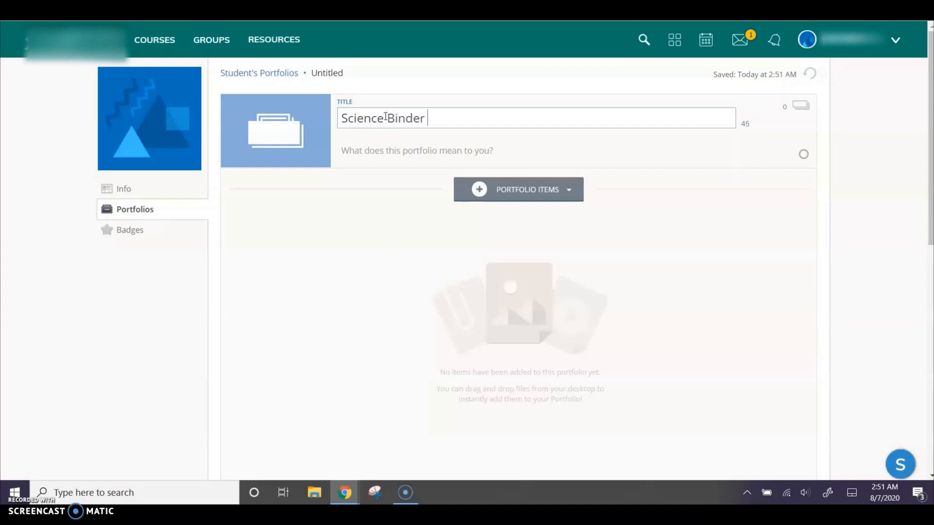
{"action": "type", "text": "2020-21"}
Step: Enter "My assignments for science class" as the portfolio's description
{"action": "left_click", "coordinate": [372, 153]}
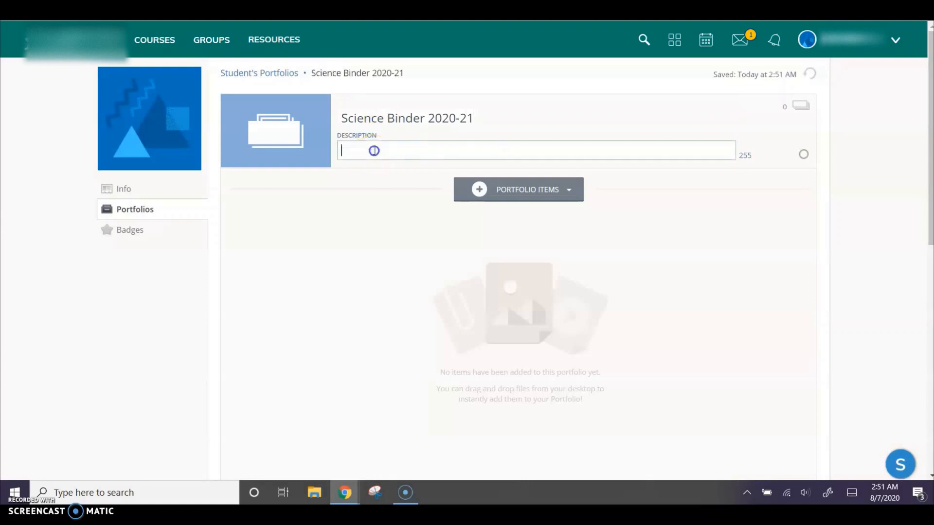
{"action": "type", "text": "My assignments for s"}
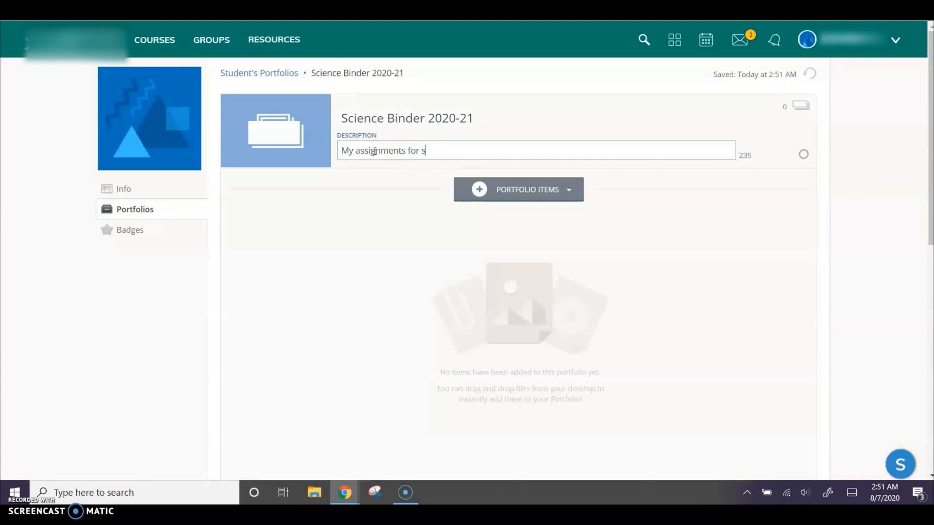
{"action": "type", "text": "cience class"}
Step: Try several cover colors for the portfolio, ending on teal, and upload the "check" PNG file as its image
{"action": "mouse_move", "coordinate": [317, 119]}
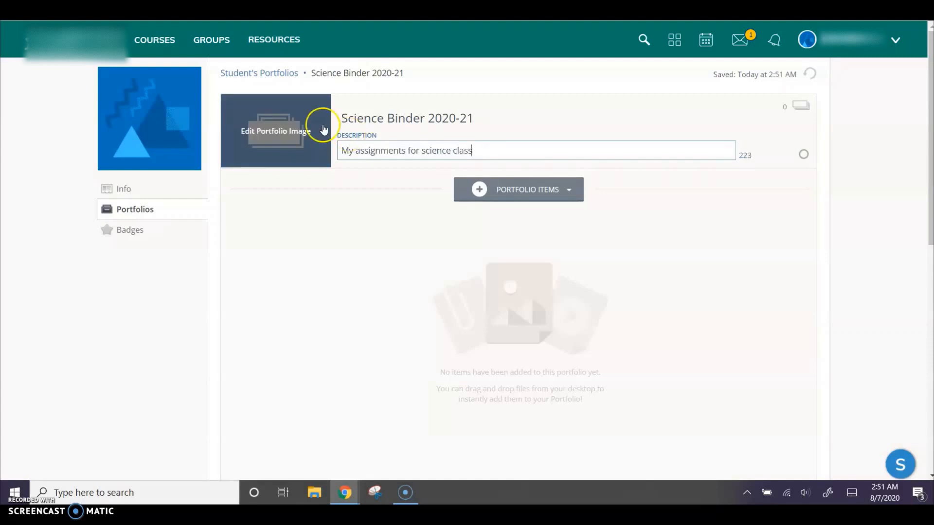
{"action": "left_click", "coordinate": [291, 135]}
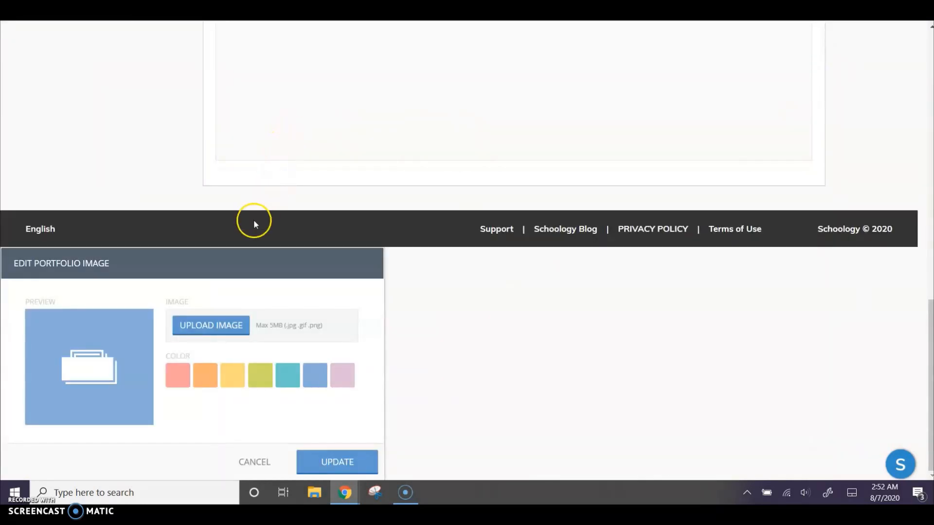
{"action": "left_click", "coordinate": [176, 376]}
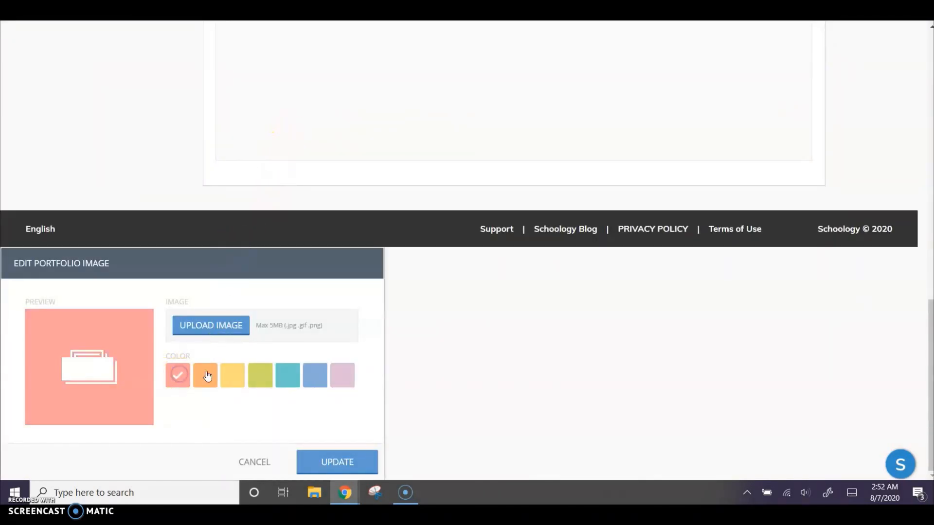
{"action": "left_click", "coordinate": [205, 375]}
{"action": "left_click", "coordinate": [287, 378]}
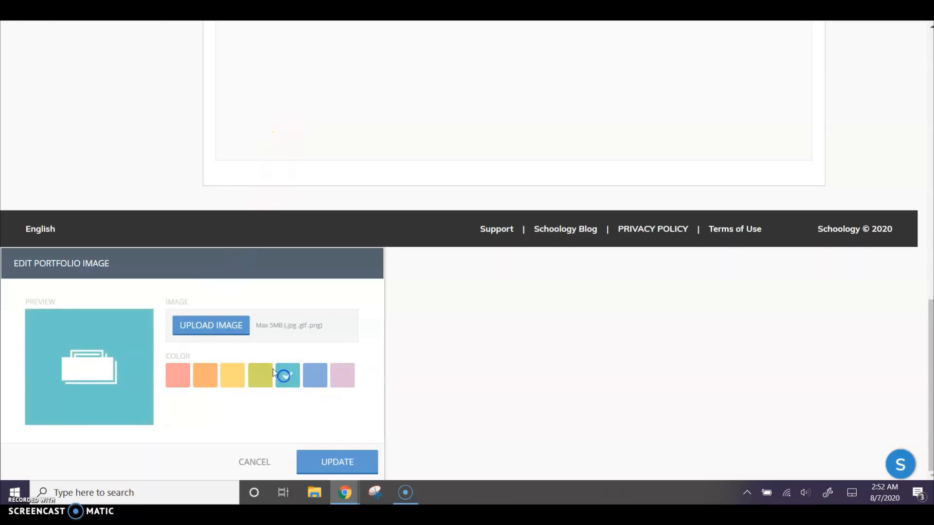
{"action": "left_click", "coordinate": [210, 327]}
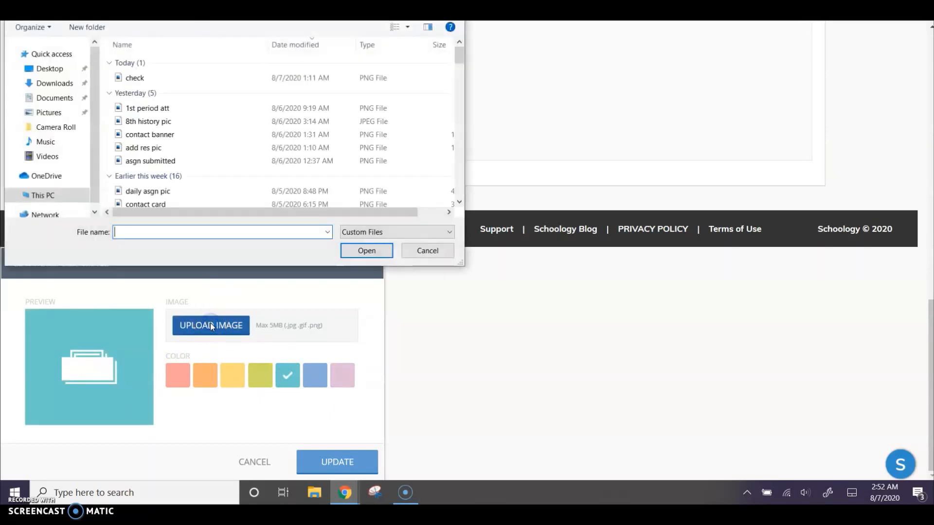
{"action": "left_click", "coordinate": [130, 232]}
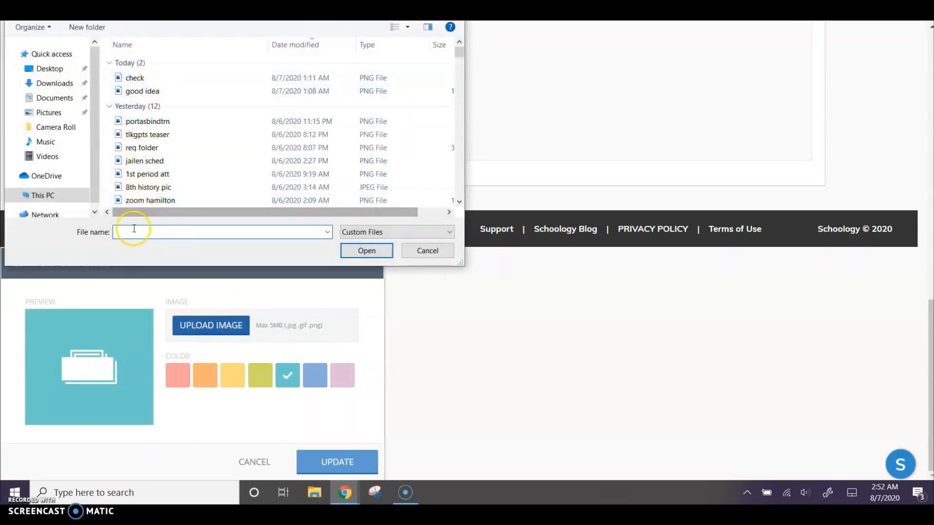
{"action": "type", "text": "scie"}
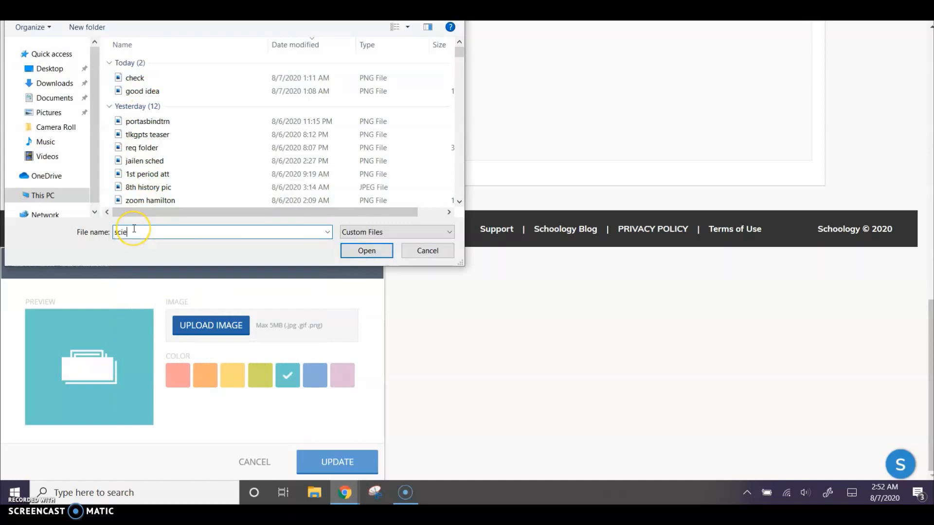
{"action": "double_click", "coordinate": [139, 82]}
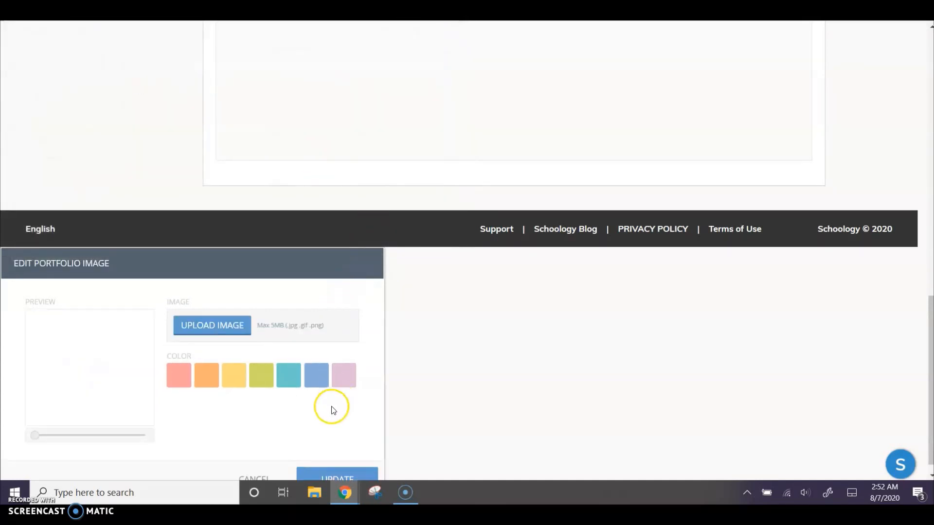
{"action": "left_click", "coordinate": [335, 477]}
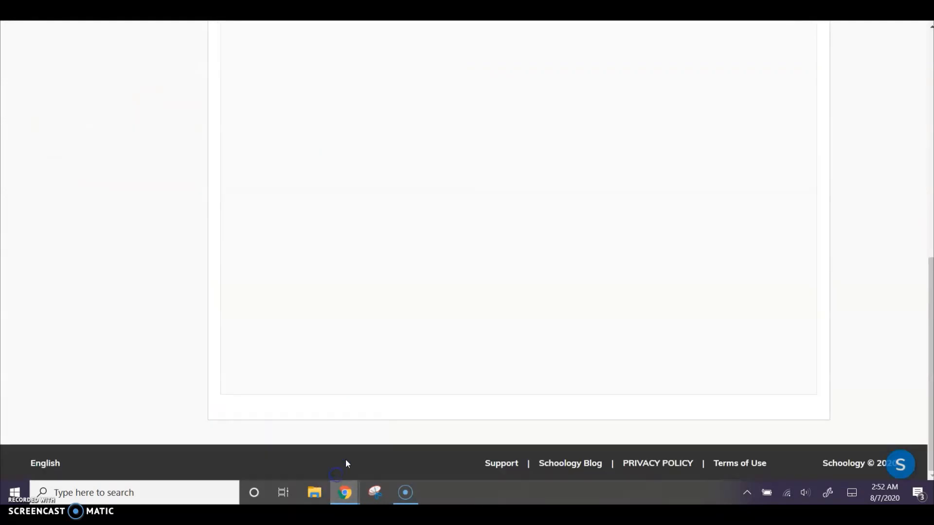
{"action": "scroll", "coordinate": [396, 342], "scroll_direction": "up", "scroll_amount": 9}
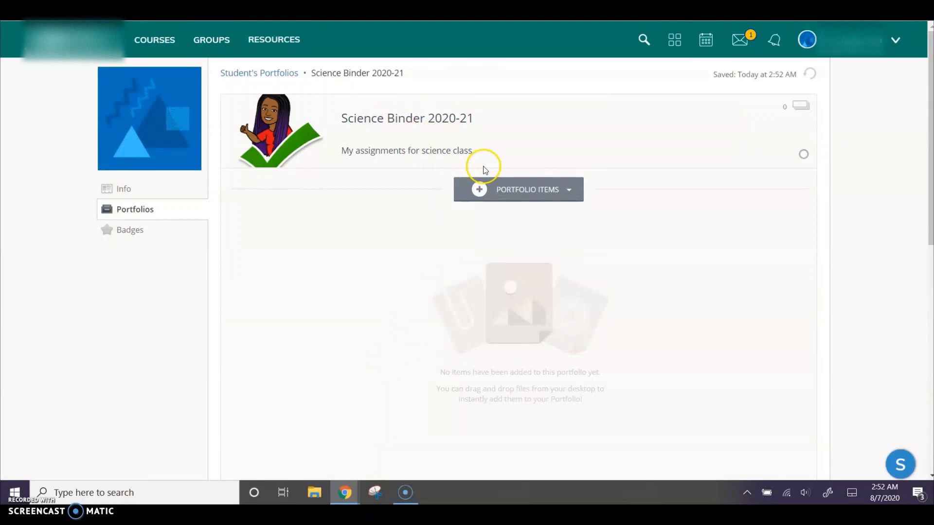
{"action": "left_click", "coordinate": [396, 146]}
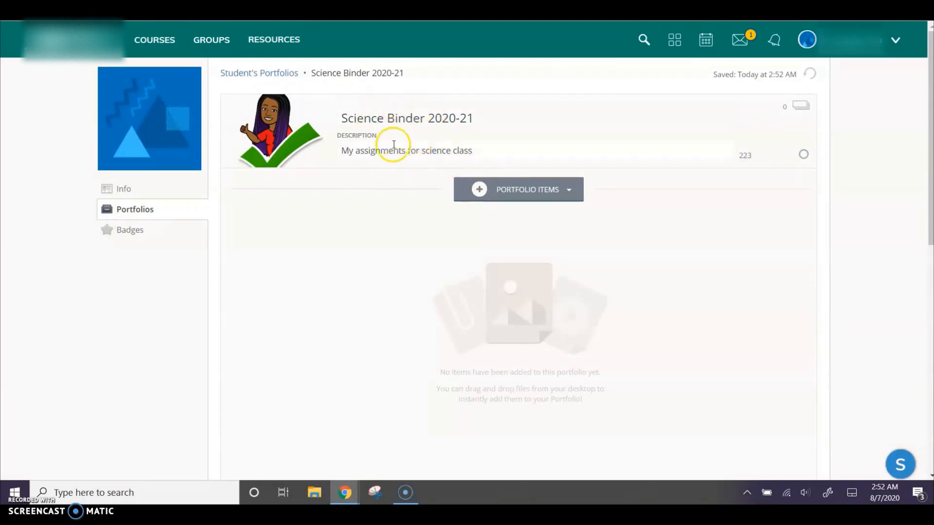
Step: Publish the Science Binder 2020-21 portfolio from the portfolio list and unpublish it again
{"action": "left_click", "coordinate": [253, 75]}
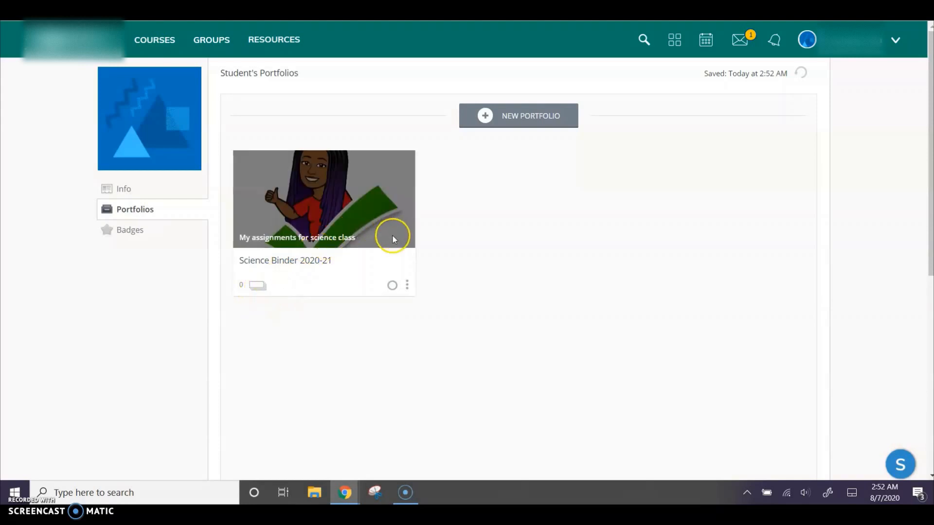
{"action": "left_click", "coordinate": [392, 286]}
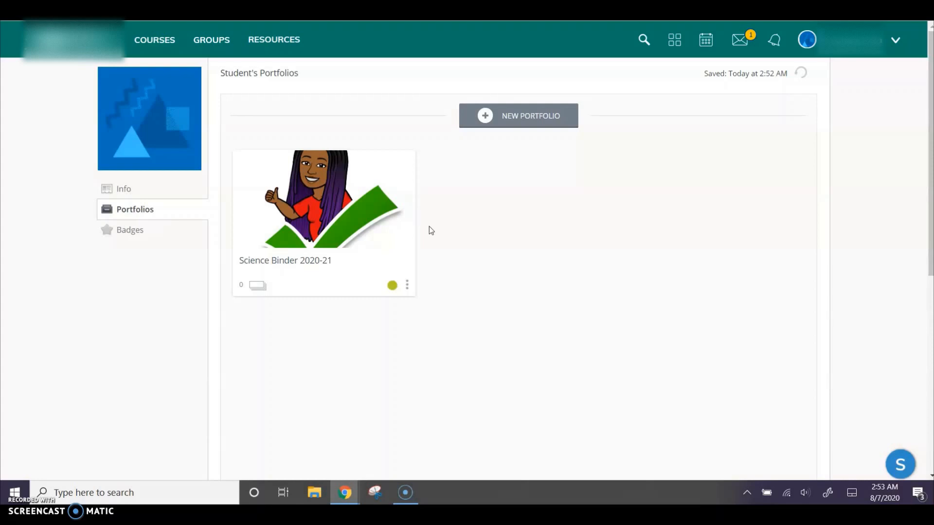
{"action": "left_click", "coordinate": [394, 292]}
Step: Display the sharing link for the Science Binder 2020-21 portfolio, select the link address, and close the sharing dialog
{"action": "left_click", "coordinate": [408, 287]}
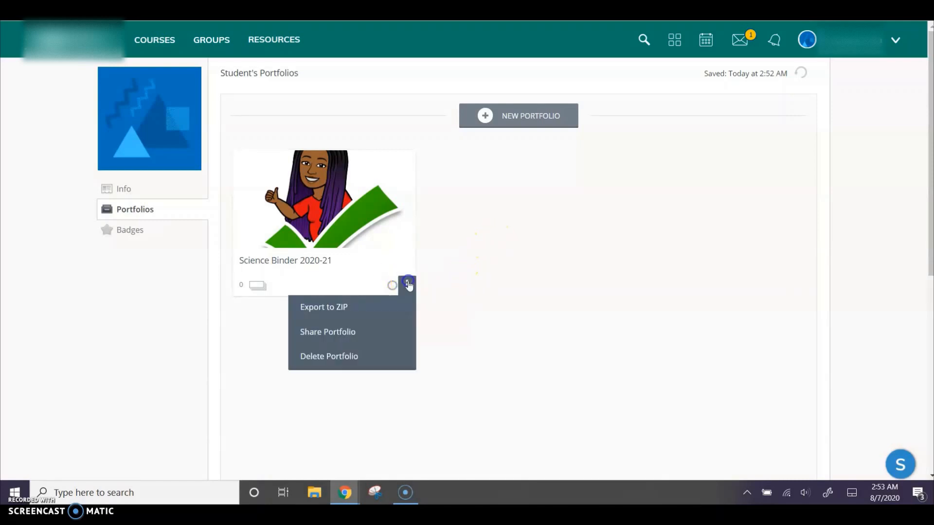
{"action": "left_click", "coordinate": [346, 335]}
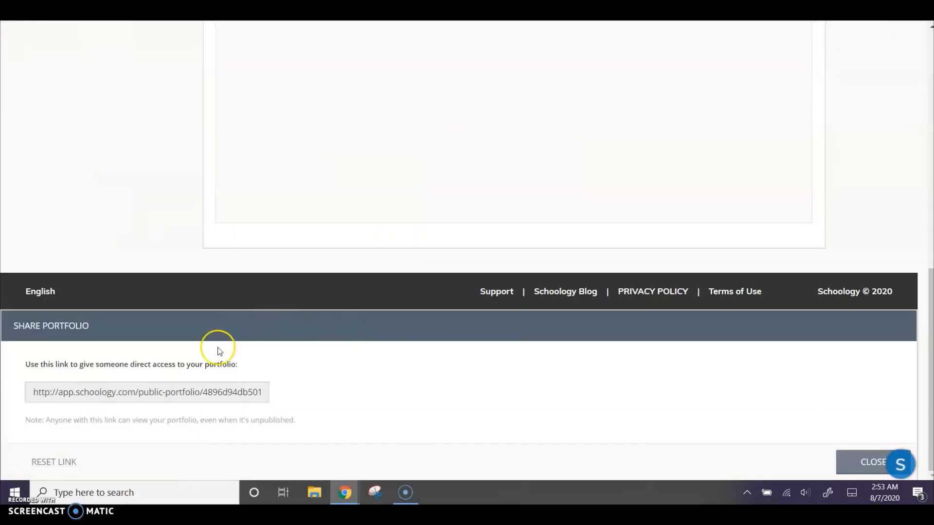
{"action": "left_click", "coordinate": [117, 395]}
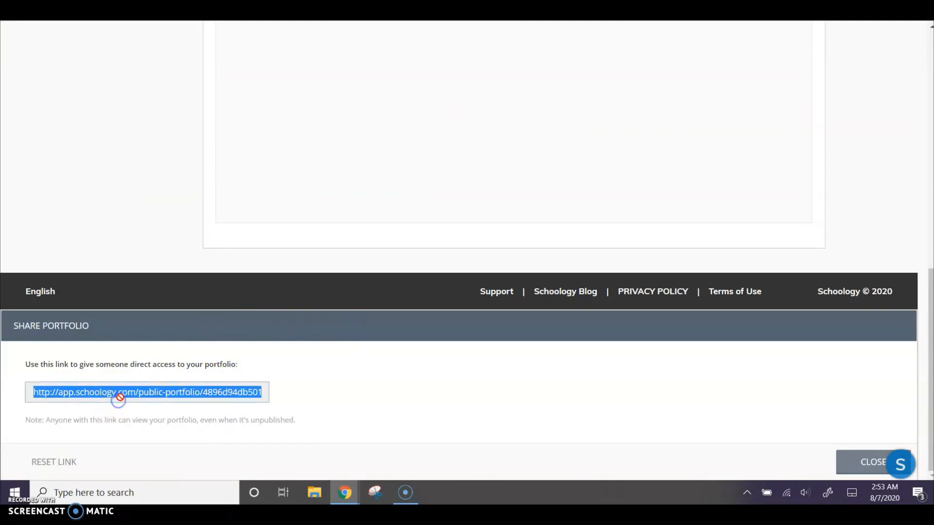
{"action": "left_click", "coordinate": [122, 401]}
{"action": "left_click", "coordinate": [870, 462]}
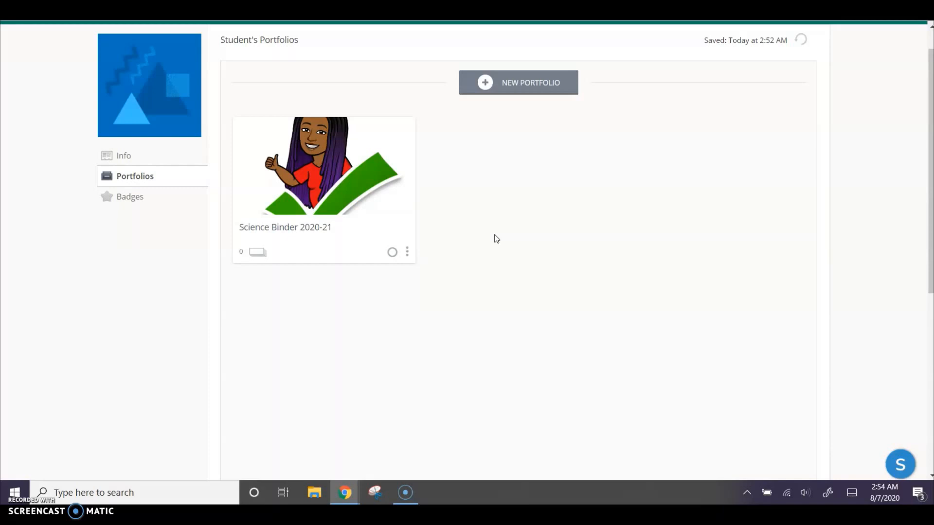
Step: Open the Science Binder 2020-21 portfolio and check which assignment submissions can be added to it
{"action": "left_click", "coordinate": [347, 175]}
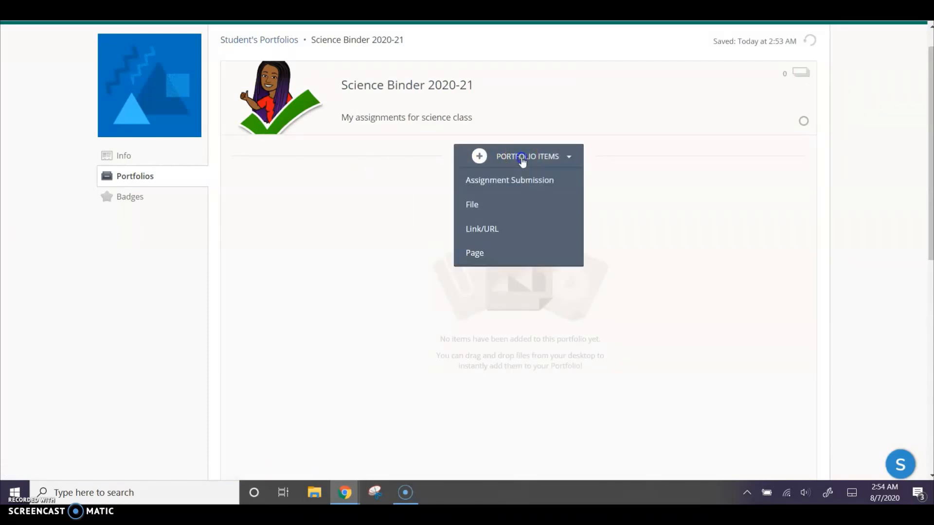
{"action": "left_click", "coordinate": [505, 180]}
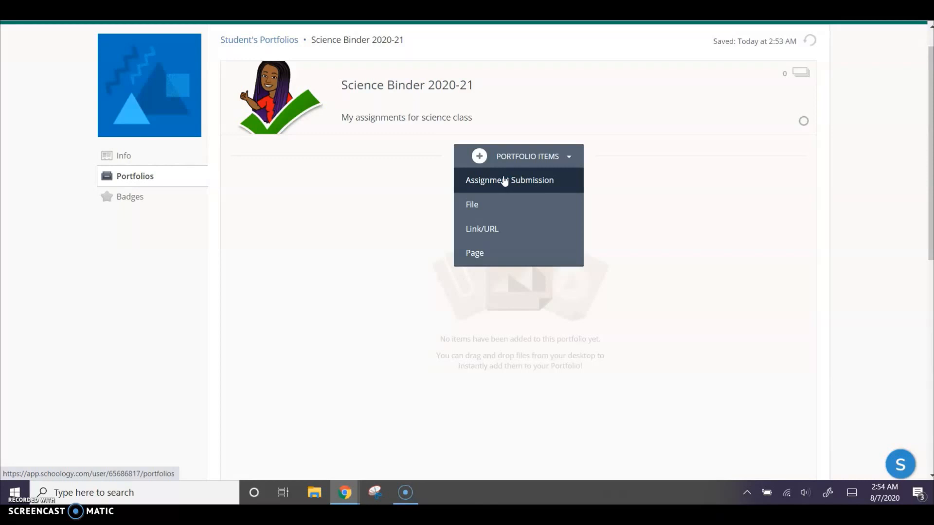
{"action": "left_click", "coordinate": [504, 181]}
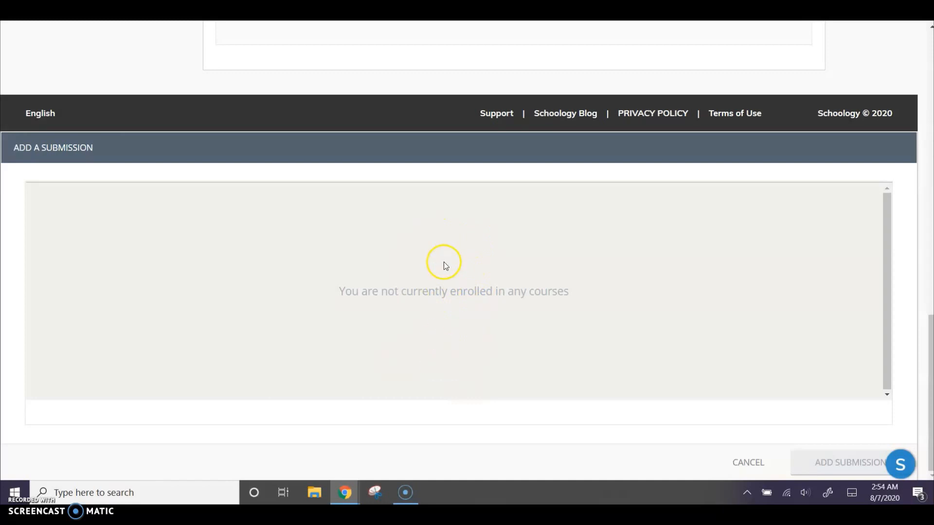
{"action": "left_click", "coordinate": [756, 462]}
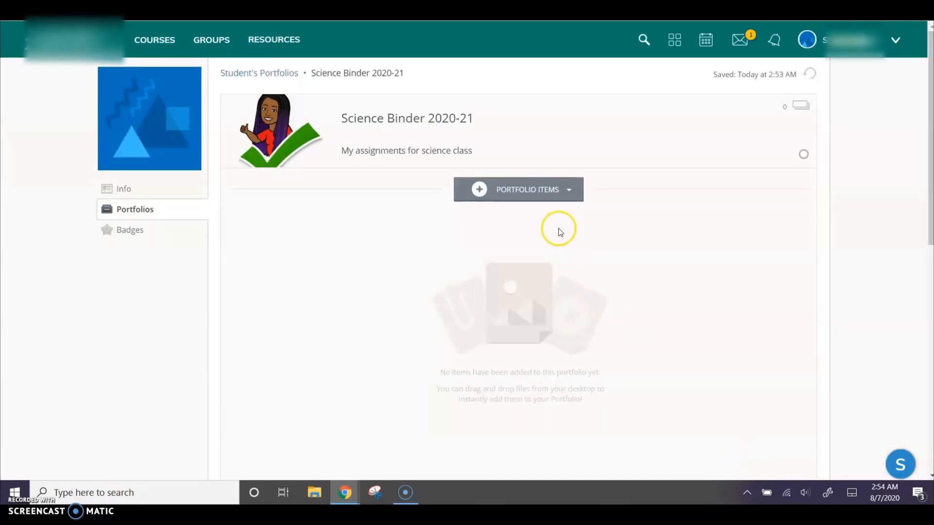
Step: Add a page item to the Science Binder 2020-21 portfolio and enter "Add many materials" in its body
{"action": "left_click", "coordinate": [528, 190]}
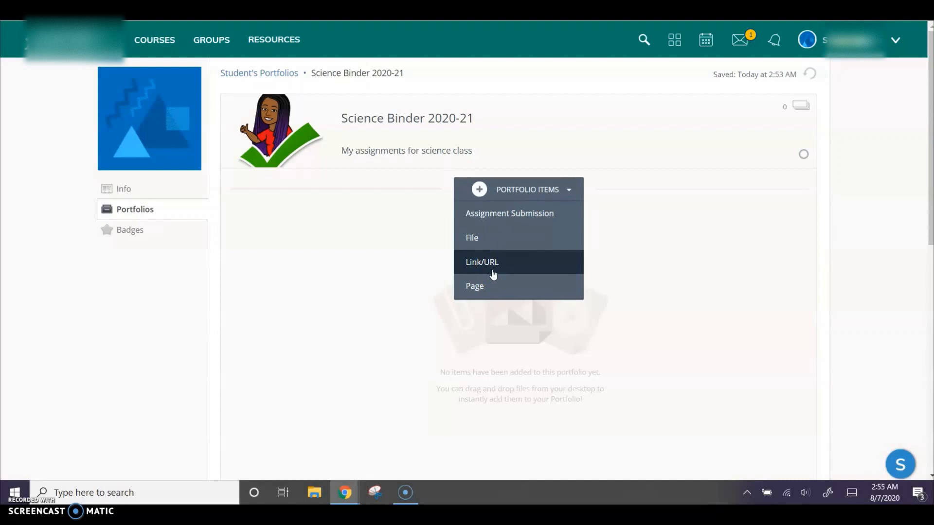
{"action": "left_click", "coordinate": [487, 294]}
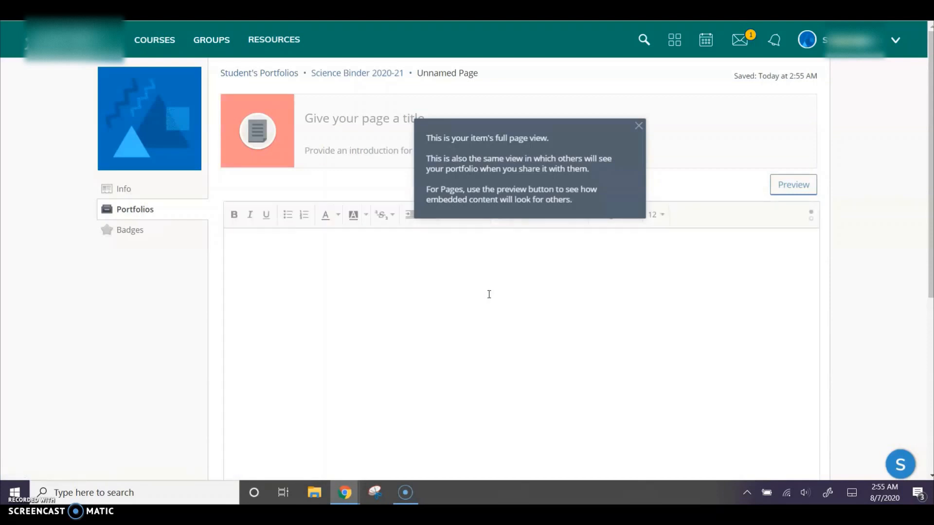
{"action": "left_click", "coordinate": [381, 287]}
{"action": "type", "text": "Add many materials"}
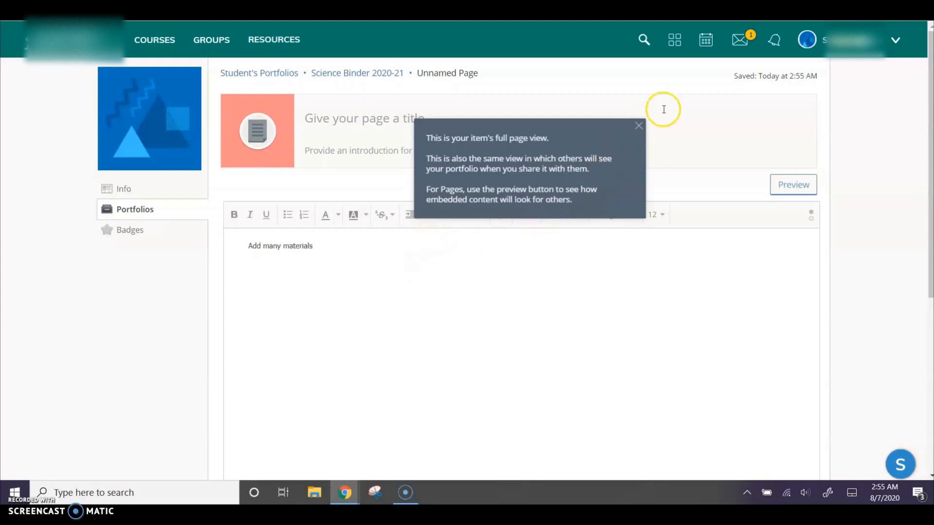
Step: Dismiss the full page view tip and check which content types and resource apps can be inserted into the page body
{"action": "left_click", "coordinate": [640, 126]}
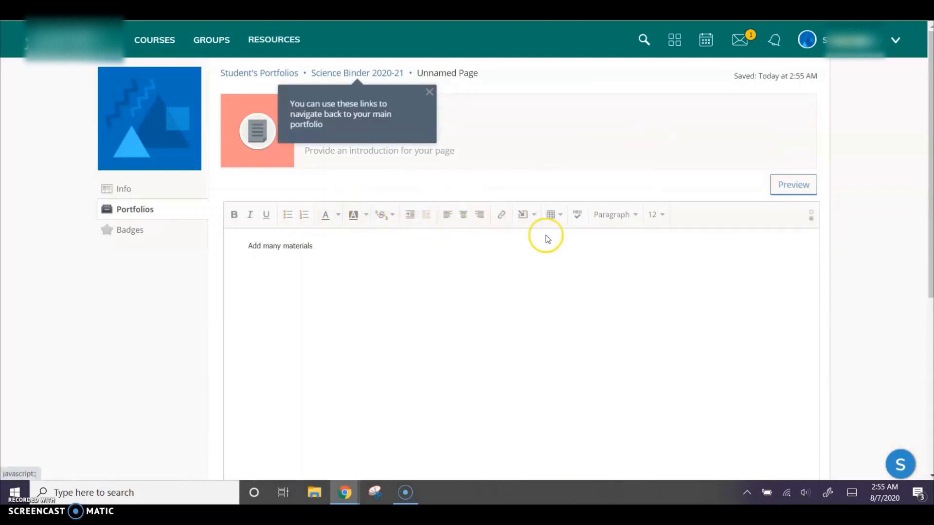
{"action": "left_click", "coordinate": [530, 215]}
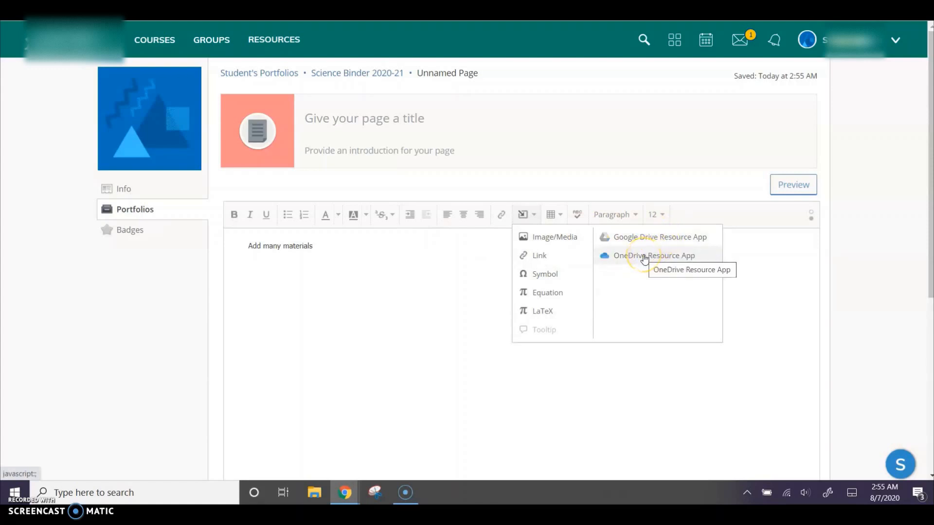
{"action": "left_click", "coordinate": [410, 255]}
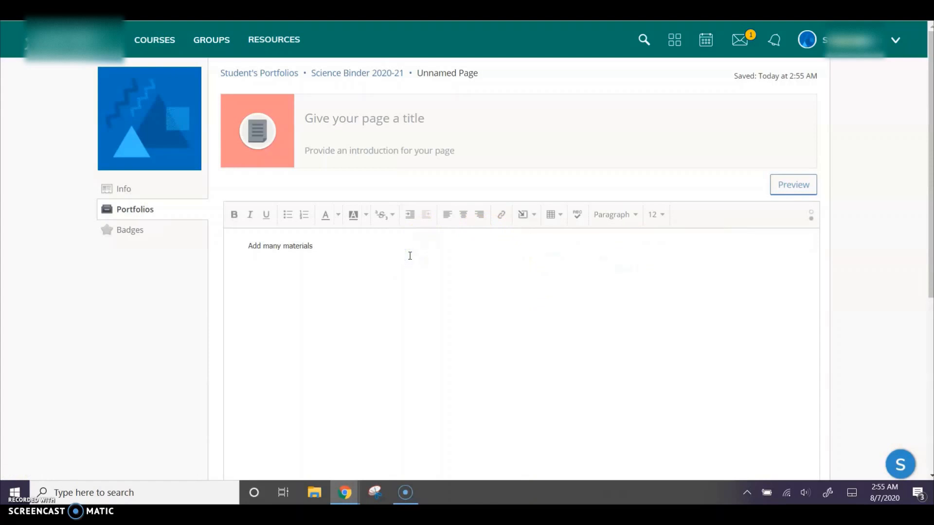
Step: Title the page "Practice" and go back through the Science Binder 2020-21 portfolio to the list of student portfolios
{"action": "left_click", "coordinate": [406, 102]}
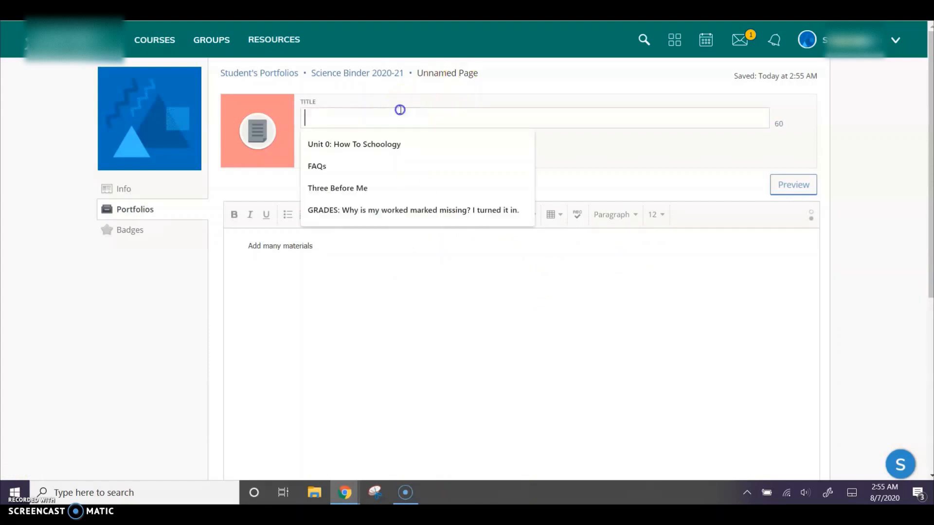
{"action": "type", "text": "Practice"}
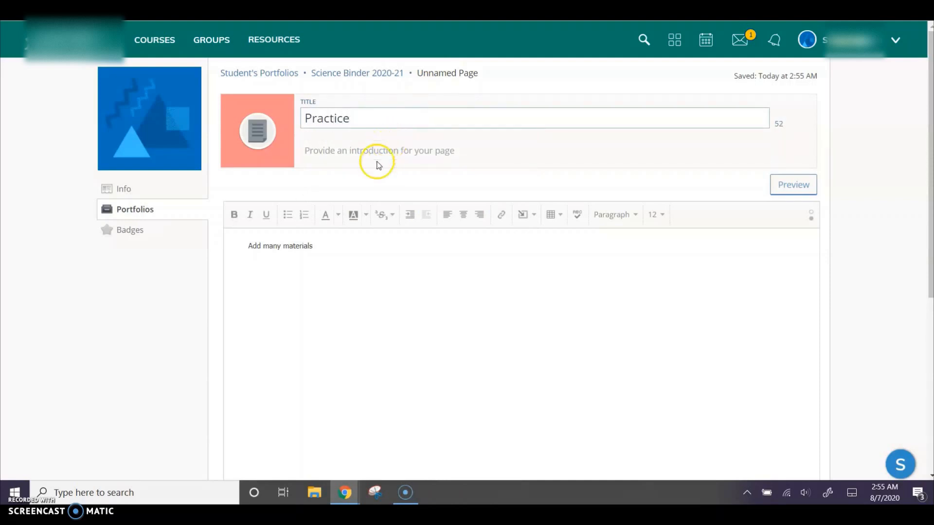
{"action": "mouse_move", "coordinate": [271, 170]}
{"action": "left_click", "coordinate": [314, 246]}
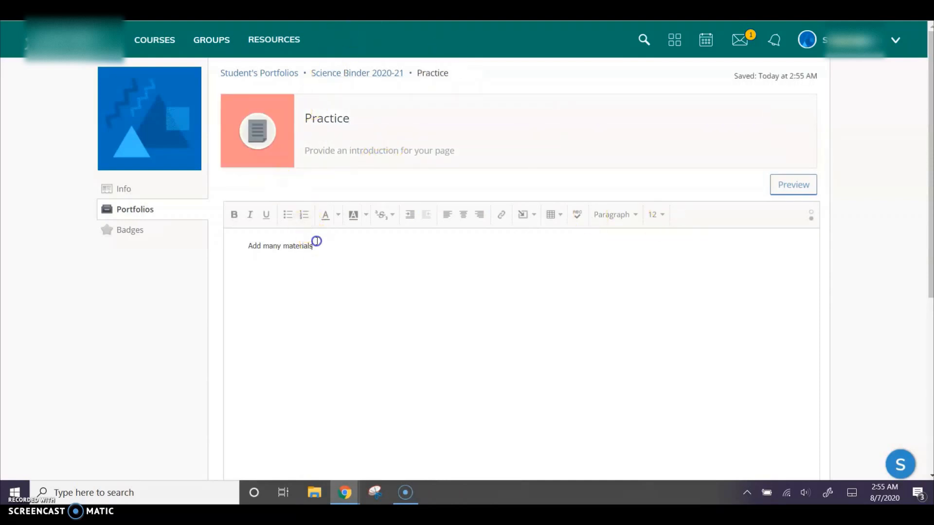
{"action": "left_click", "coordinate": [367, 71]}
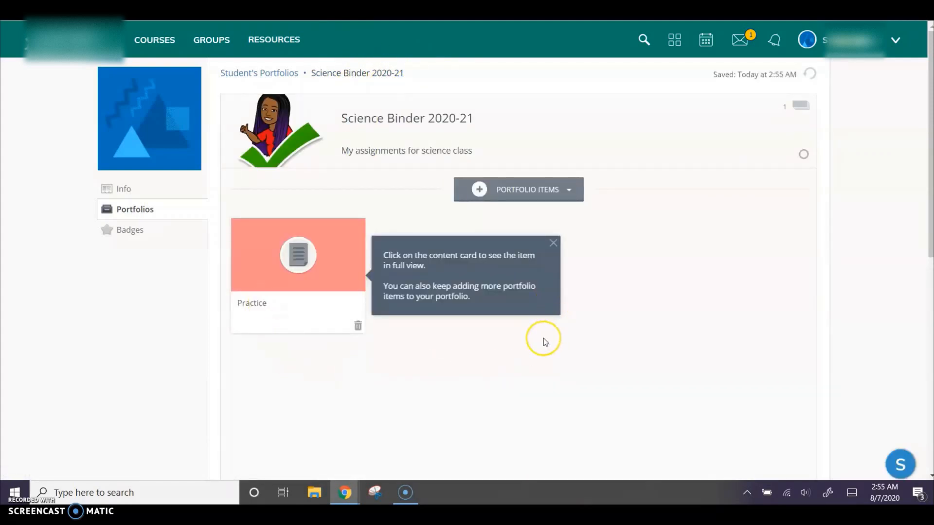
{"action": "left_click", "coordinate": [249, 73]}
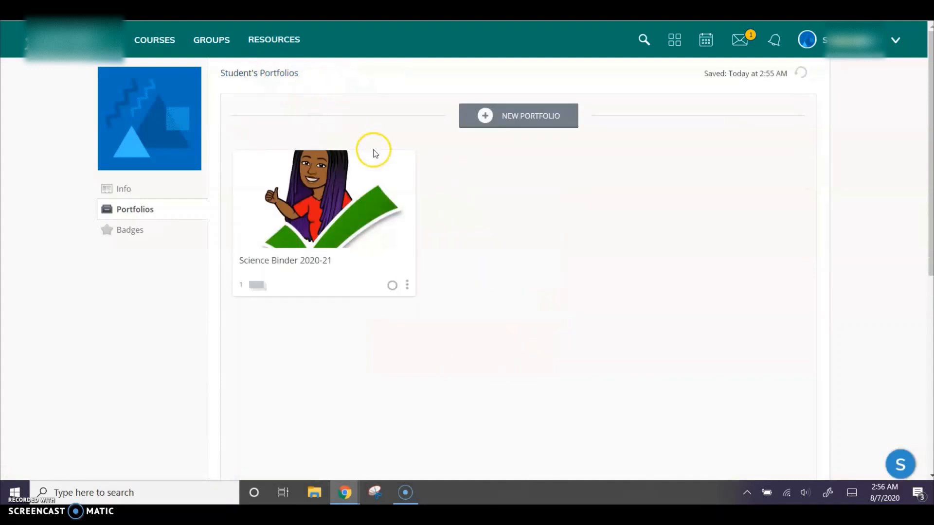